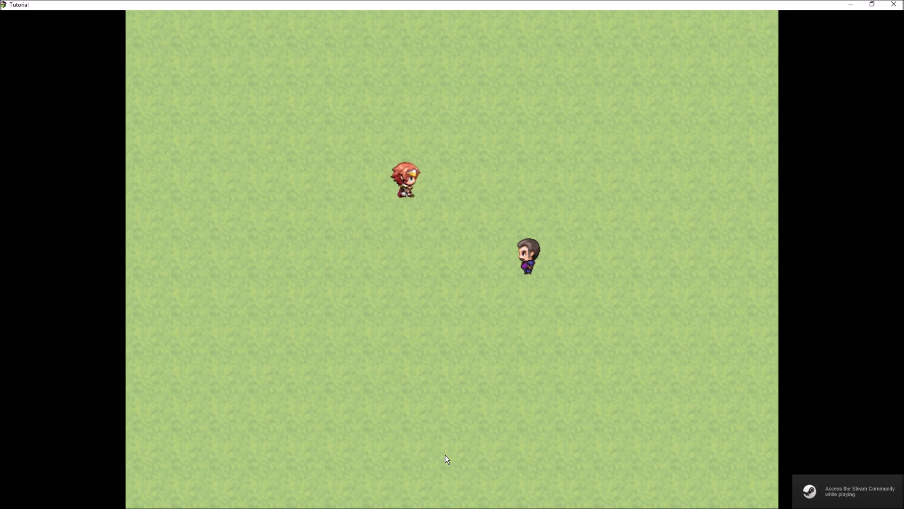
Step: In the playtest, walk the player next to Guy and talk to him
{"action": "key", "text": "Right"}
{"action": "key", "text": "Down"}
{"action": "key", "text": "Left"}
{"action": "key", "text": "Right"}
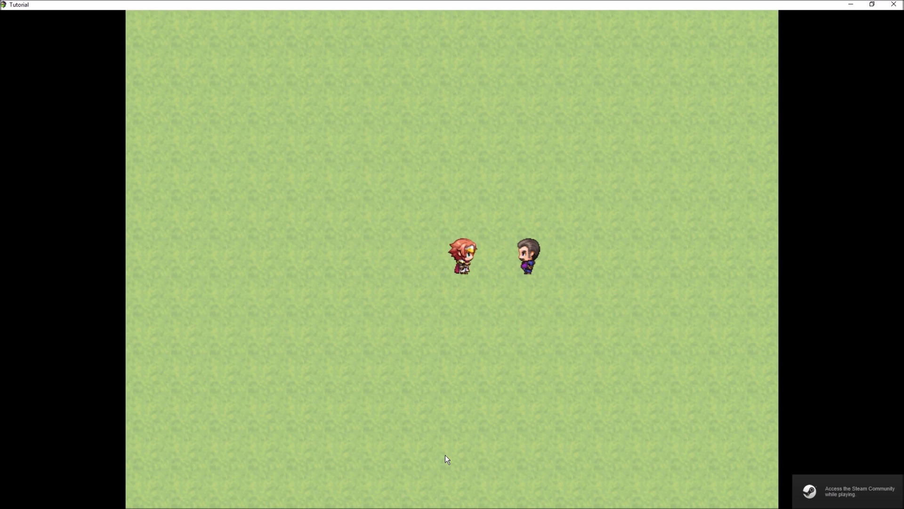
{"action": "key", "text": "Right"}
{"action": "key", "text": "Return"}
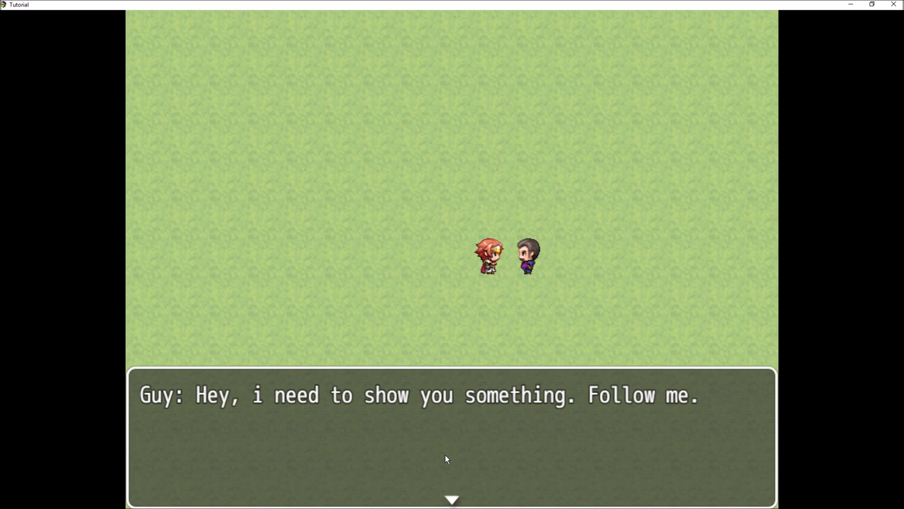
Step: Follow Guy through his messages, talk to him again, then close the playtest
{"action": "key", "text": "Return"}
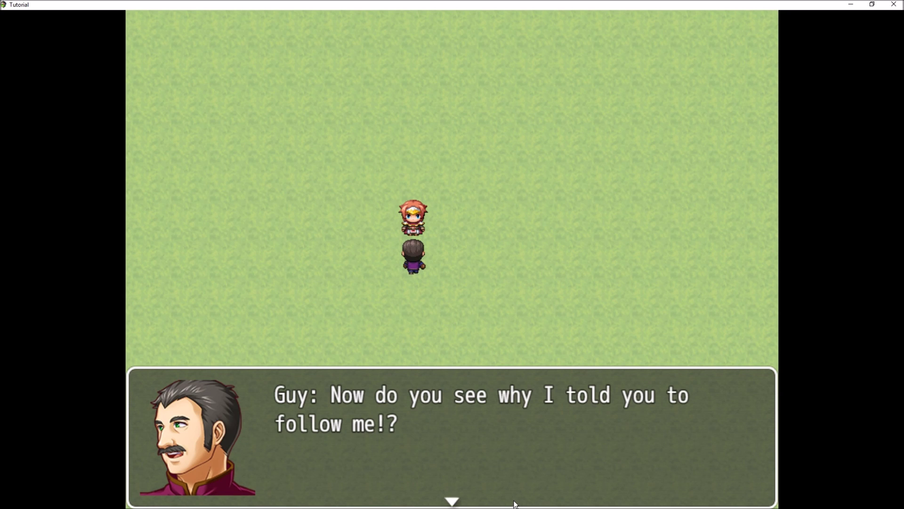
{"action": "key", "text": "Return"}
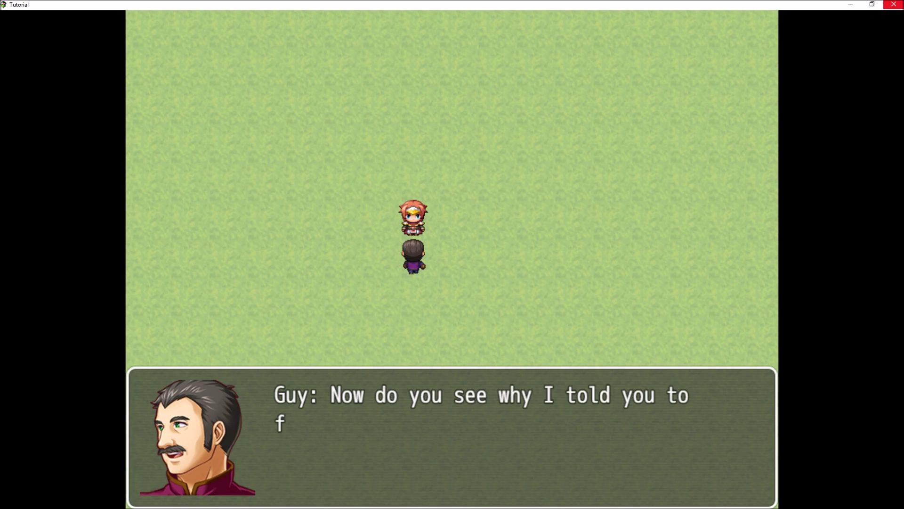
{"action": "key", "text": "Return"}
{"action": "left_click", "coordinate": [893, 4]}
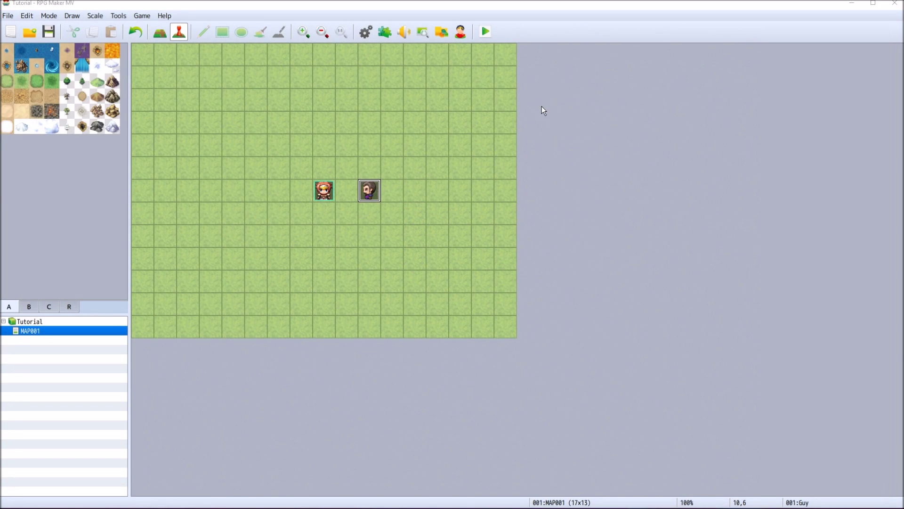
Step: Open the Guy event for editing and move its dialog aside to view his opening message
{"action": "right_click", "coordinate": [368, 191]}
{"action": "left_click", "coordinate": [377, 195]}
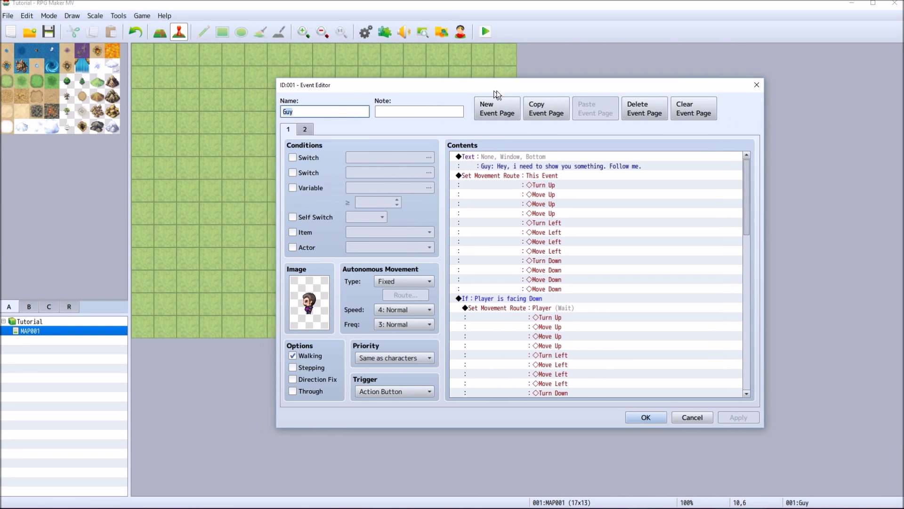
{"action": "left_click_drag", "start_coordinate": [496, 91], "coordinate": [526, 53]}
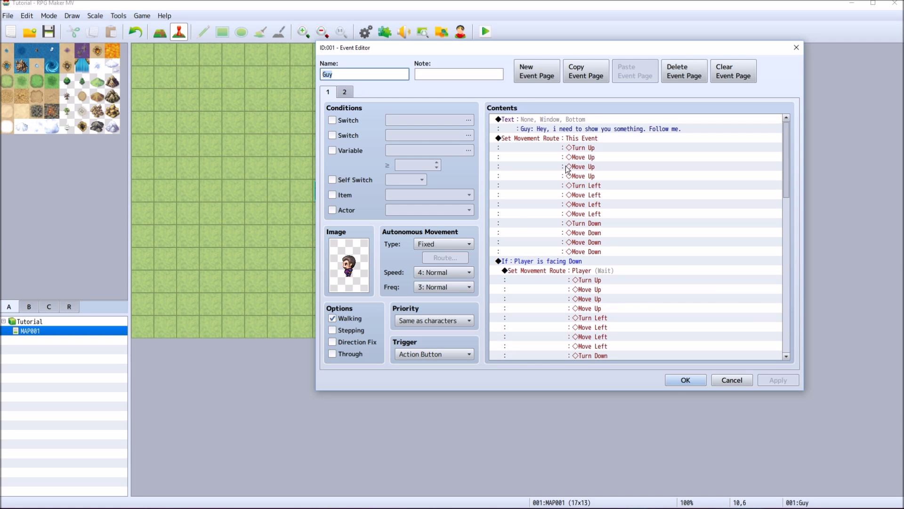
{"action": "left_click", "coordinate": [549, 121]}
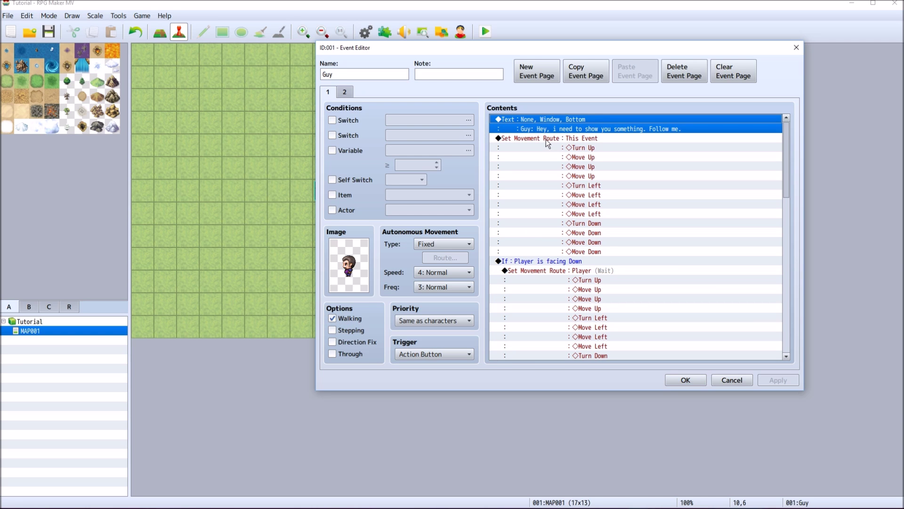
{"action": "left_click", "coordinate": [547, 139]}
{"action": "left_click_drag", "start_coordinate": [522, 49], "coordinate": [620, 57]}
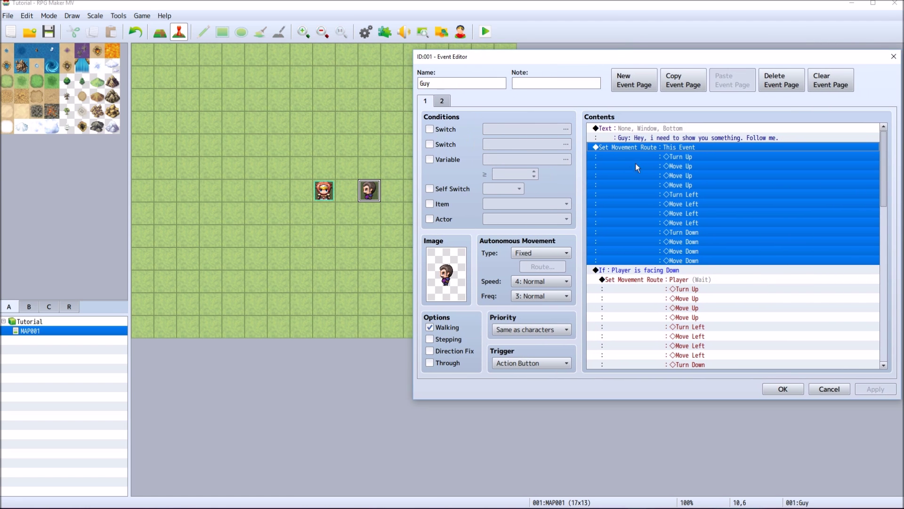
{"action": "left_click", "coordinate": [643, 146]}
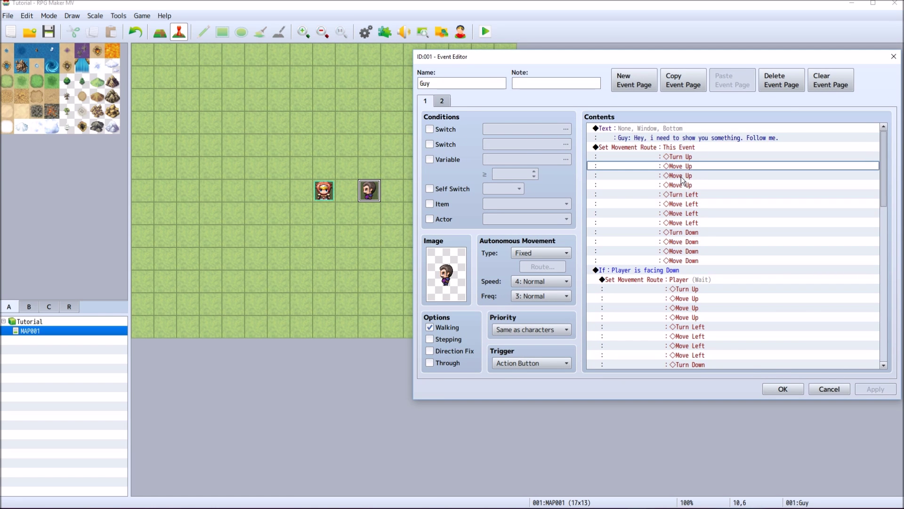
{"action": "left_click", "coordinate": [684, 204]}
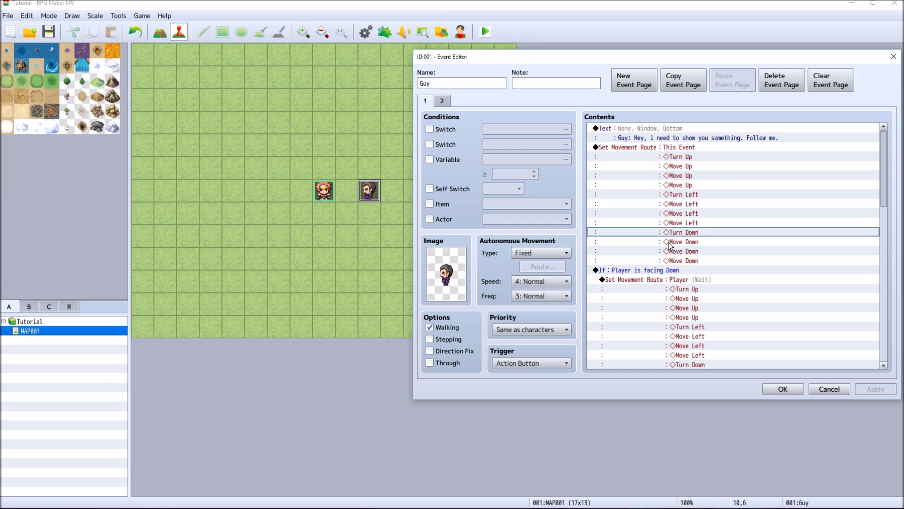
{"action": "left_click", "coordinate": [669, 260]}
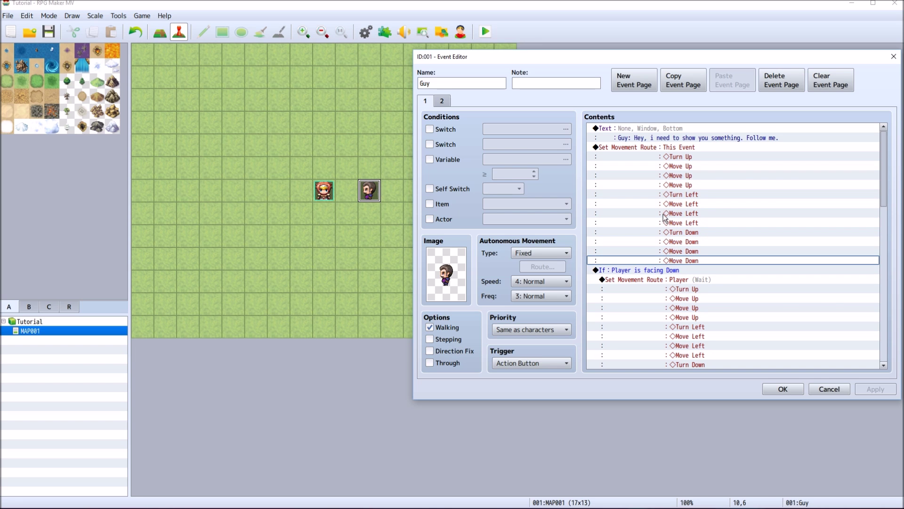
{"action": "left_click", "coordinate": [634, 147]}
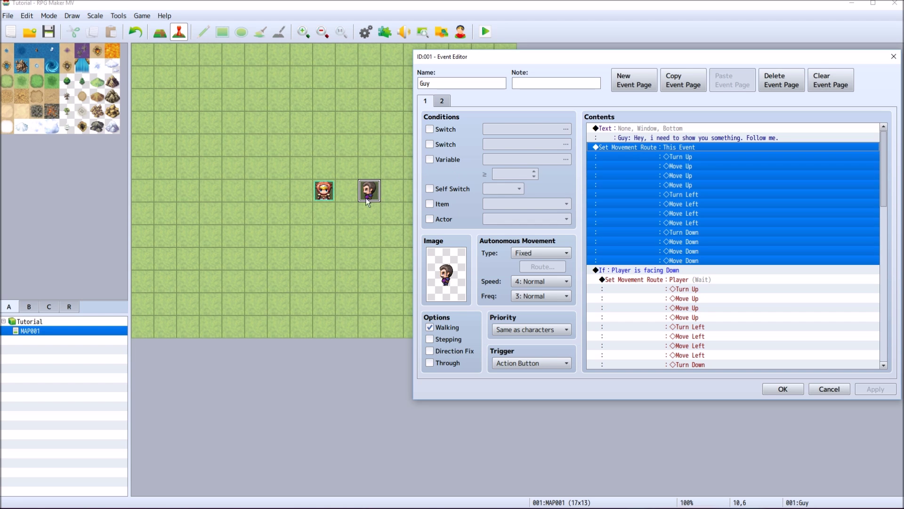
{"action": "scroll", "coordinate": [677, 248], "scroll_direction": "down", "scroll_amount": 1}
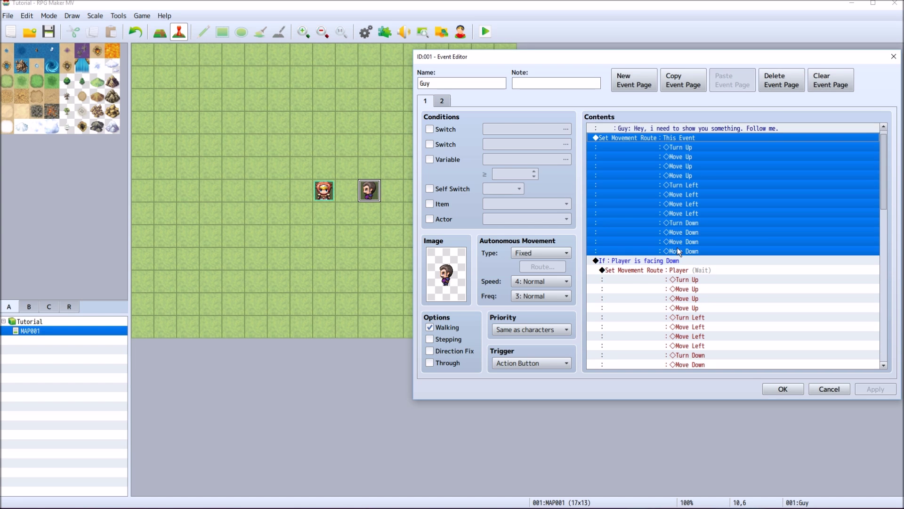
{"action": "scroll", "coordinate": [651, 224], "scroll_direction": "down", "scroll_amount": 2}
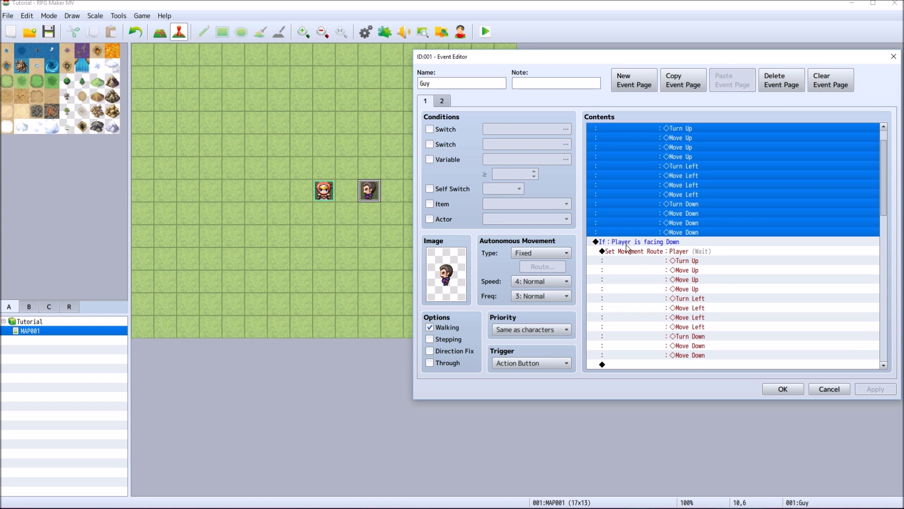
{"action": "left_click", "coordinate": [622, 242]}
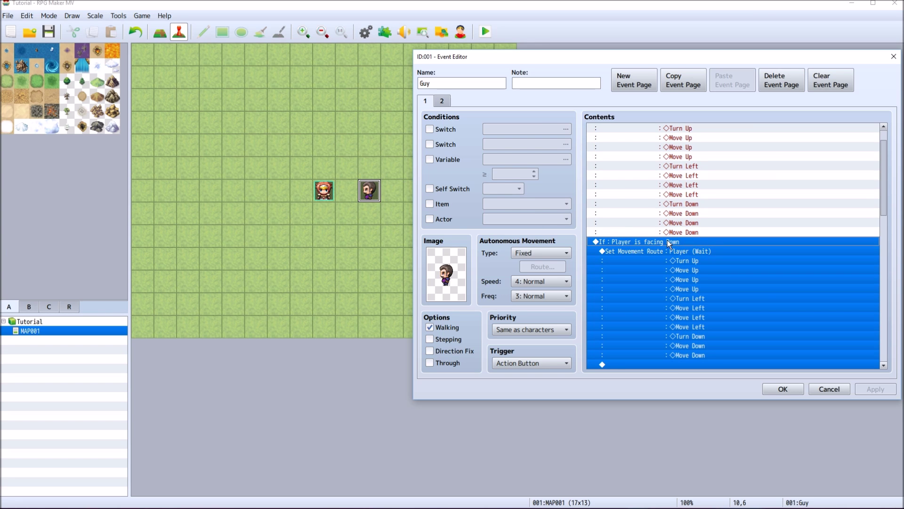
{"action": "scroll", "coordinate": [669, 243], "scroll_direction": "down", "scroll_amount": 2}
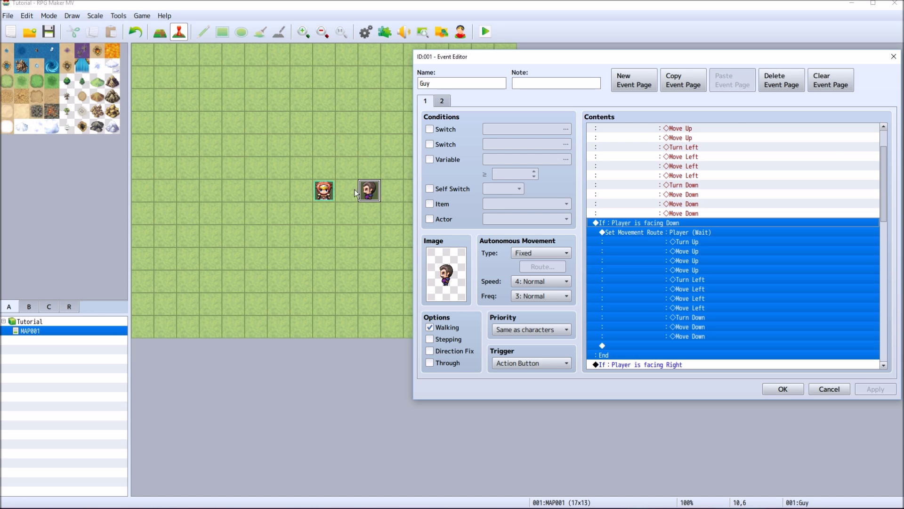
{"action": "scroll", "coordinate": [659, 231], "scroll_direction": "up", "scroll_amount": 2}
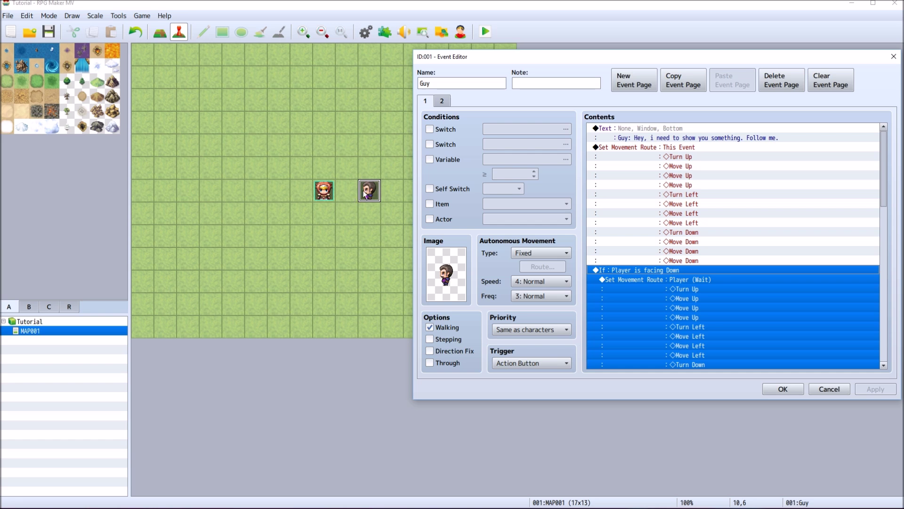
{"action": "scroll", "coordinate": [691, 198], "scroll_direction": "down", "scroll_amount": 1}
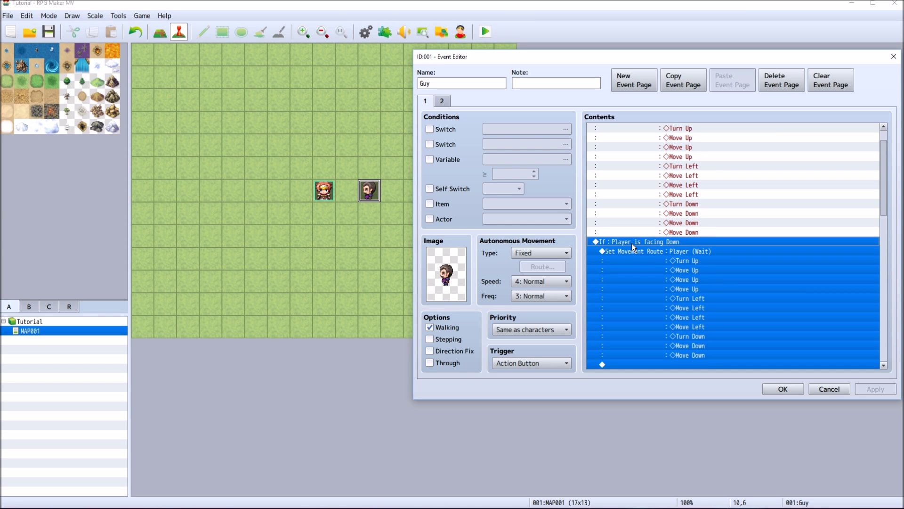
{"action": "right_click", "coordinate": [624, 242]}
Step: Review the facing-Down branch condition, keeping it unchanged, and inspect its player route
{"action": "left_click", "coordinate": [643, 257]}
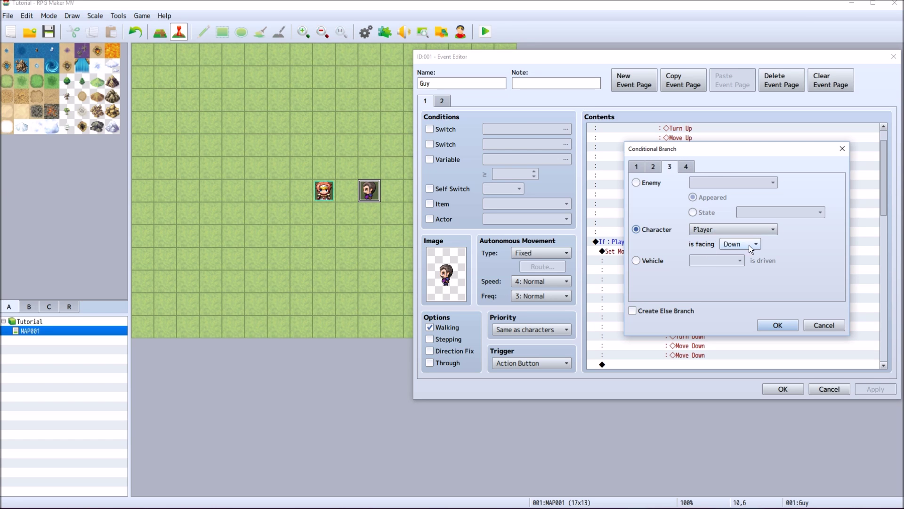
{"action": "left_click", "coordinate": [777, 325]}
{"action": "scroll", "coordinate": [701, 229], "scroll_direction": "down", "scroll_amount": 2}
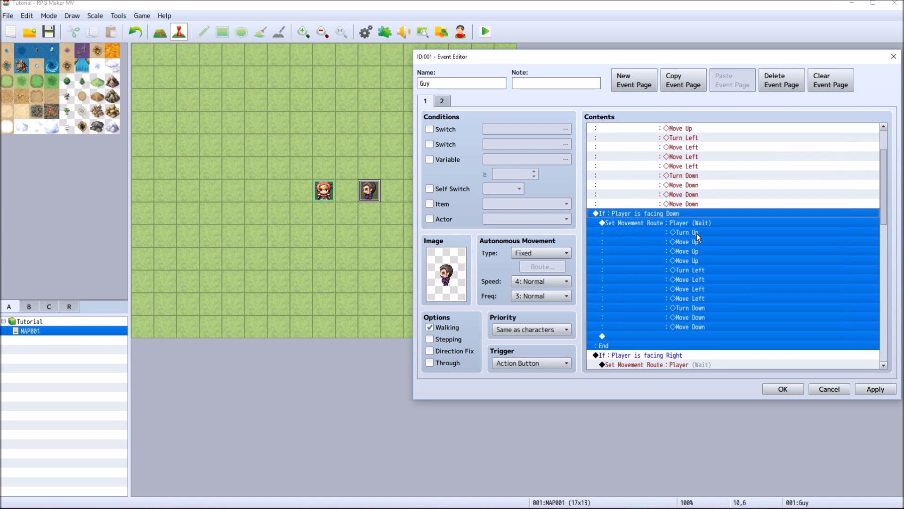
{"action": "left_click", "coordinate": [657, 213]}
{"action": "scroll", "coordinate": [657, 213], "scroll_direction": "down", "scroll_amount": 1}
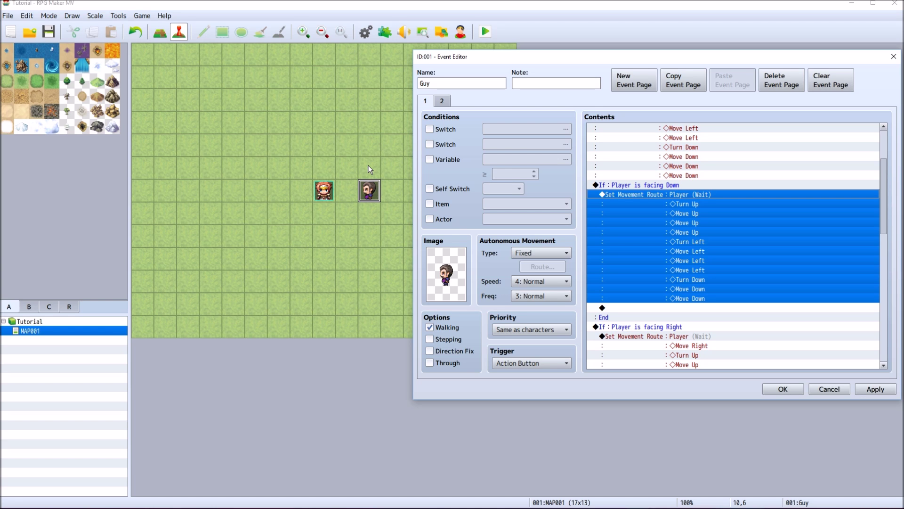
{"action": "scroll", "coordinate": [832, 142], "scroll_direction": "up", "scroll_amount": 3}
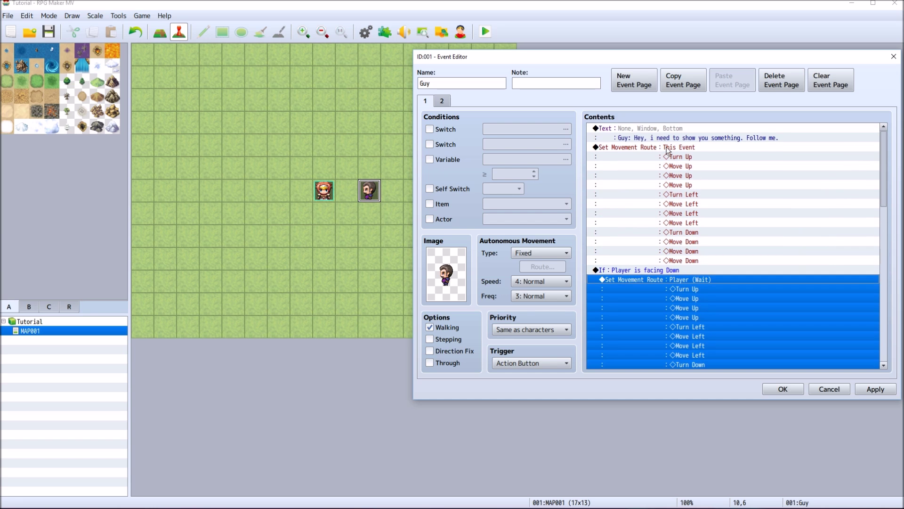
{"action": "scroll", "coordinate": [702, 230], "scroll_direction": "down", "scroll_amount": 2}
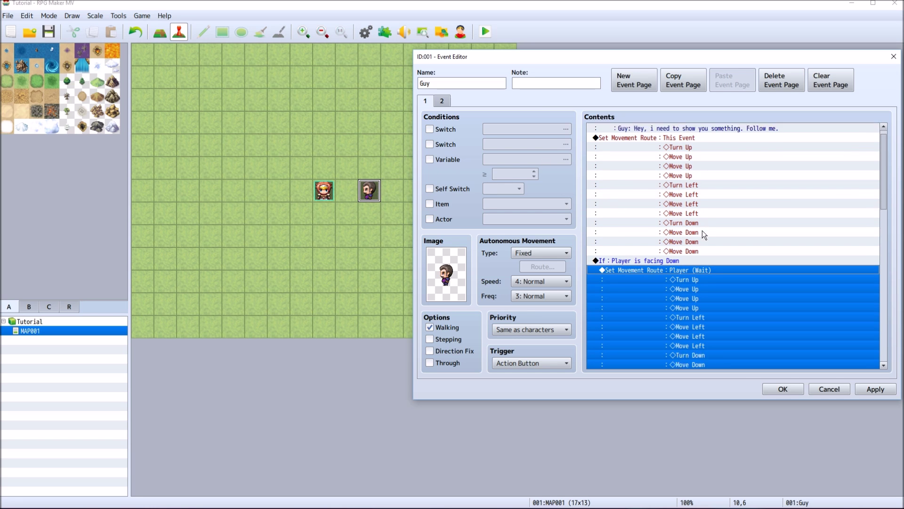
{"action": "scroll", "coordinate": [699, 233], "scroll_direction": "up", "scroll_amount": 2}
{"action": "scroll", "coordinate": [697, 231], "scroll_direction": "down", "scroll_amount": 3}
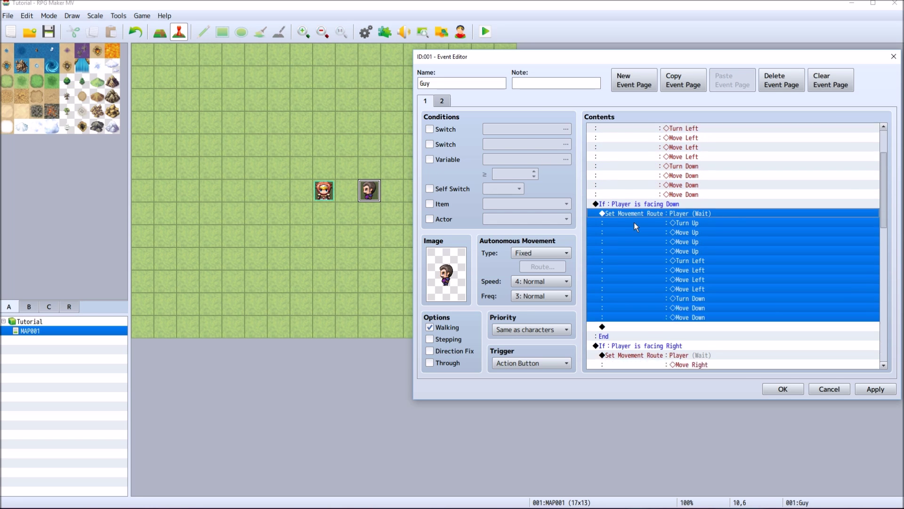
{"action": "scroll", "coordinate": [631, 199], "scroll_direction": "up", "scroll_amount": 2}
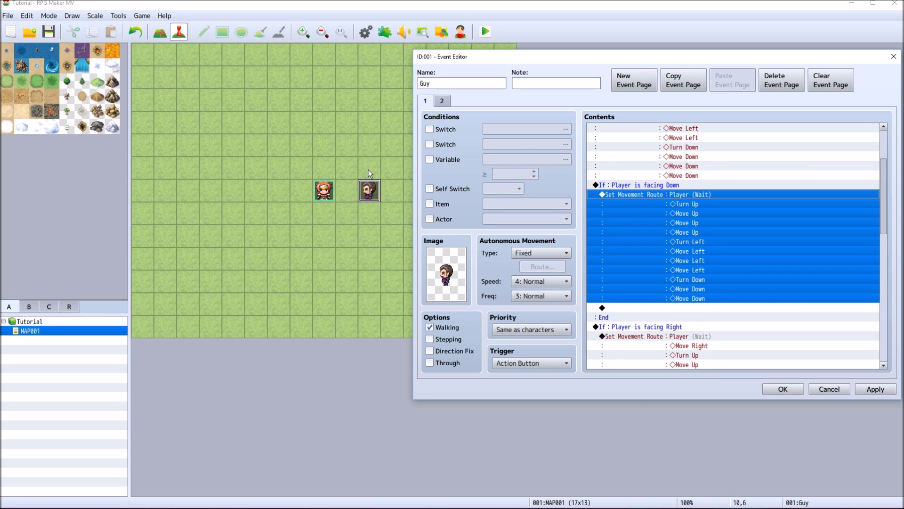
{"action": "scroll", "coordinate": [683, 207], "scroll_direction": "down", "scroll_amount": 2}
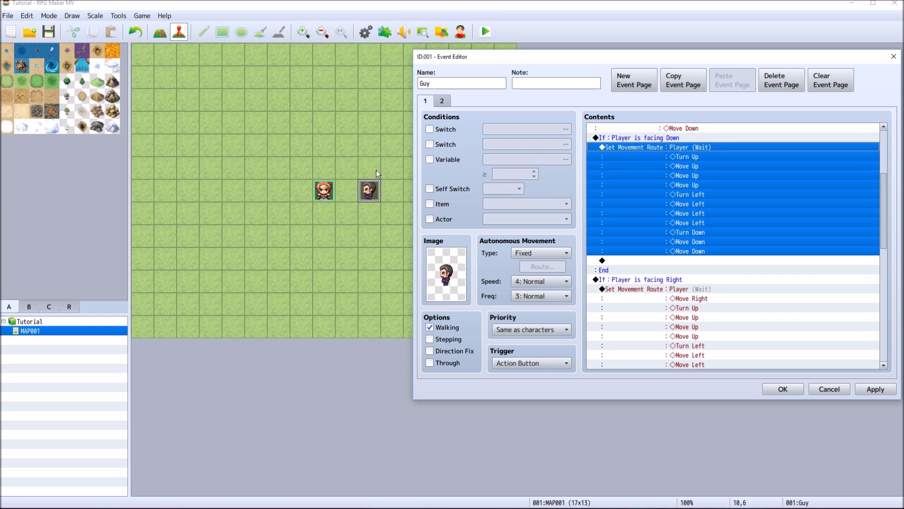
{"action": "scroll", "coordinate": [614, 202], "scroll_direction": "down", "scroll_amount": 2}
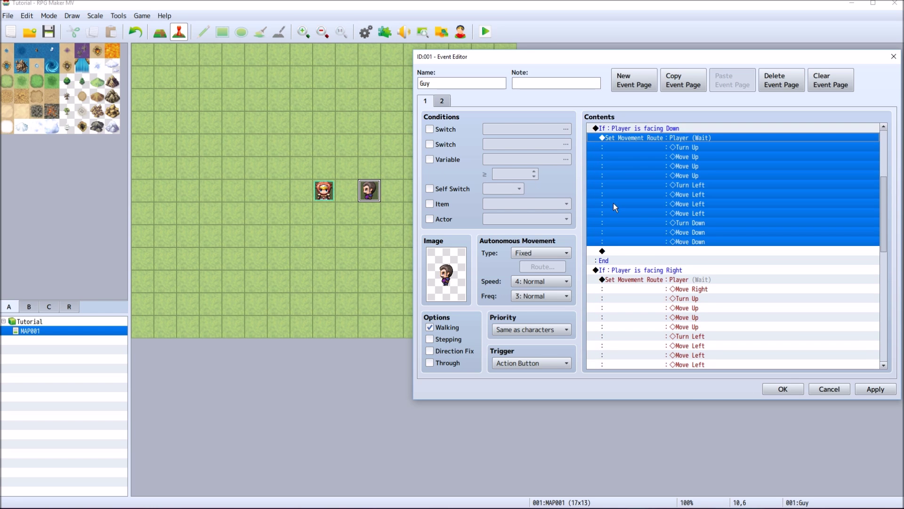
Step: Change the second 'Player is facing Right' branch condition to facing Left
{"action": "left_click", "coordinate": [623, 233]}
{"action": "right_click", "coordinate": [623, 233]}
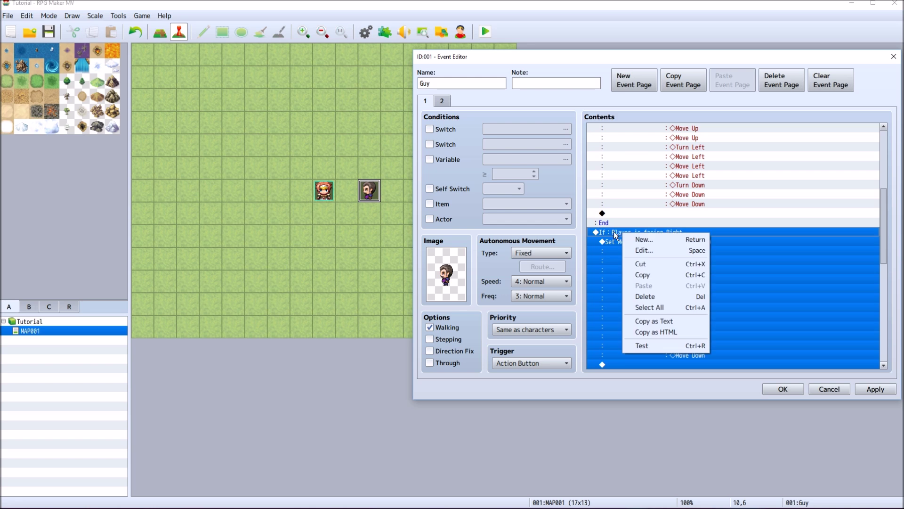
{"action": "scroll", "coordinate": [620, 225], "scroll_direction": "up", "scroll_amount": 1}
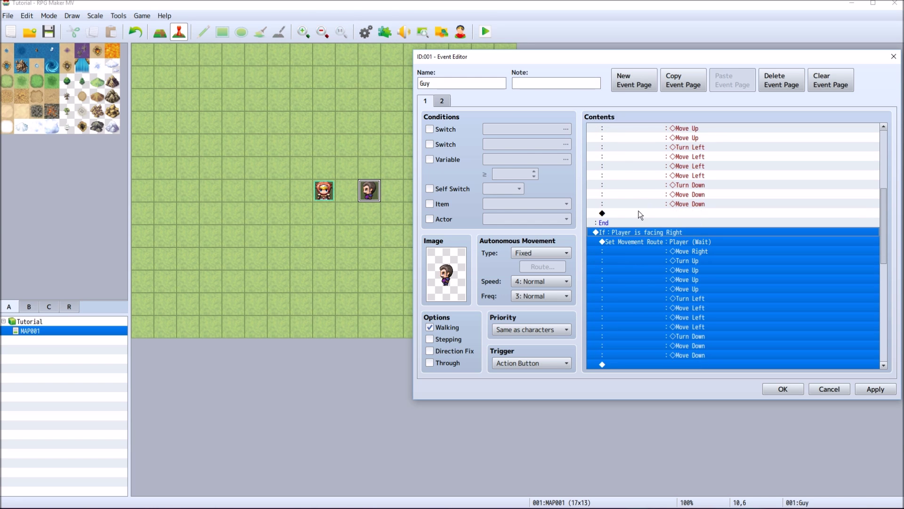
{"action": "scroll", "coordinate": [622, 227], "scroll_direction": "down", "scroll_amount": 1}
{"action": "right_click", "coordinate": [629, 231]}
{"action": "left_click", "coordinate": [644, 246]}
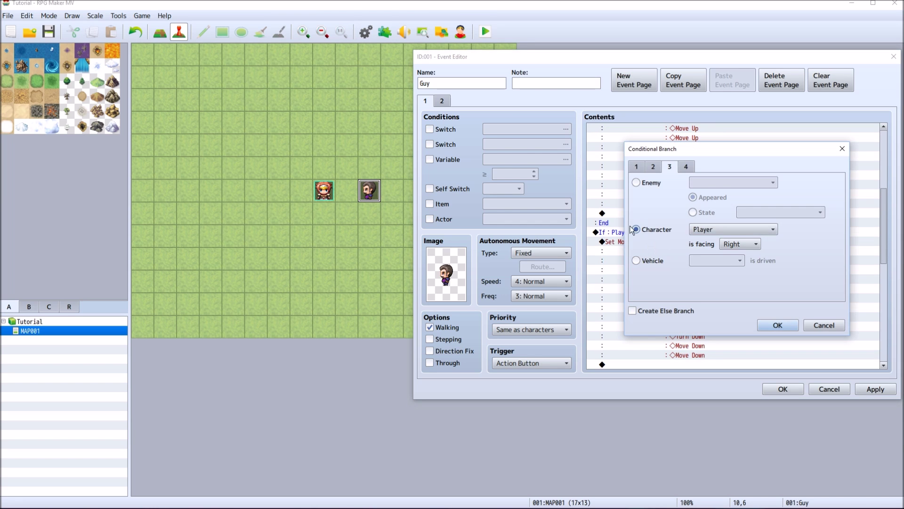
{"action": "left_click", "coordinate": [742, 244]}
{"action": "left_click", "coordinate": [729, 267]}
{"action": "left_click", "coordinate": [777, 325]}
Step: Check the facing-Left and facing-Up branches down to the FollowComplete switch command
{"action": "left_click", "coordinate": [619, 259]}
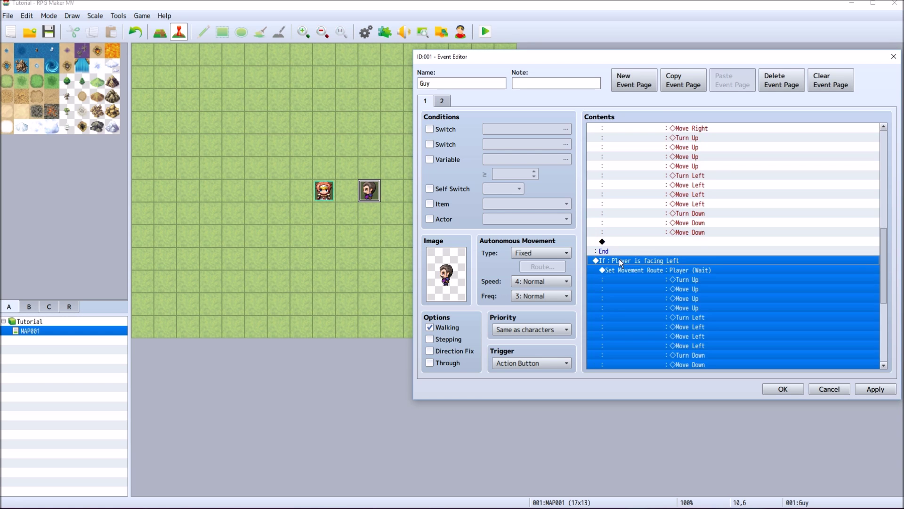
{"action": "scroll", "coordinate": [660, 256], "scroll_direction": "down", "scroll_amount": 5}
{"action": "left_click", "coordinate": [655, 259]}
{"action": "scroll", "coordinate": [654, 258], "scroll_direction": "down", "scroll_amount": 2}
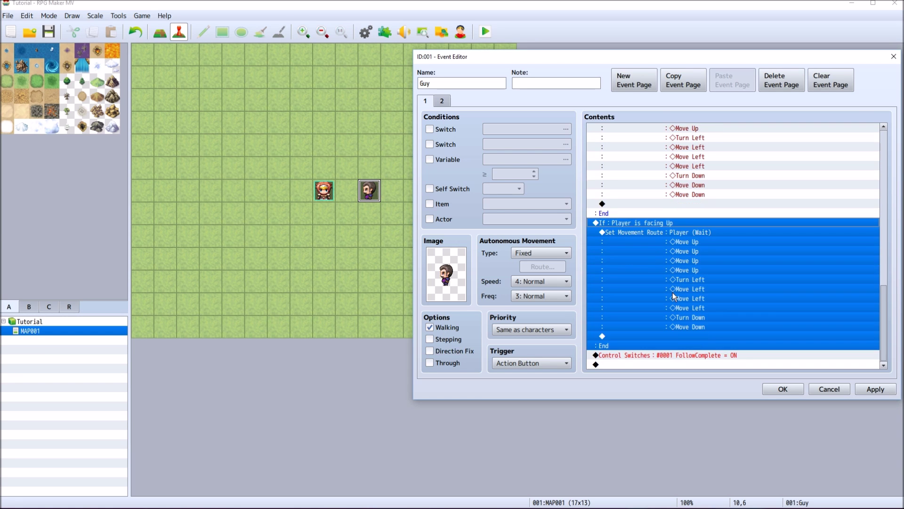
{"action": "scroll", "coordinate": [677, 256], "scroll_direction": "up", "scroll_amount": 1}
{"action": "scroll", "coordinate": [677, 257], "scroll_direction": "up", "scroll_amount": 10}
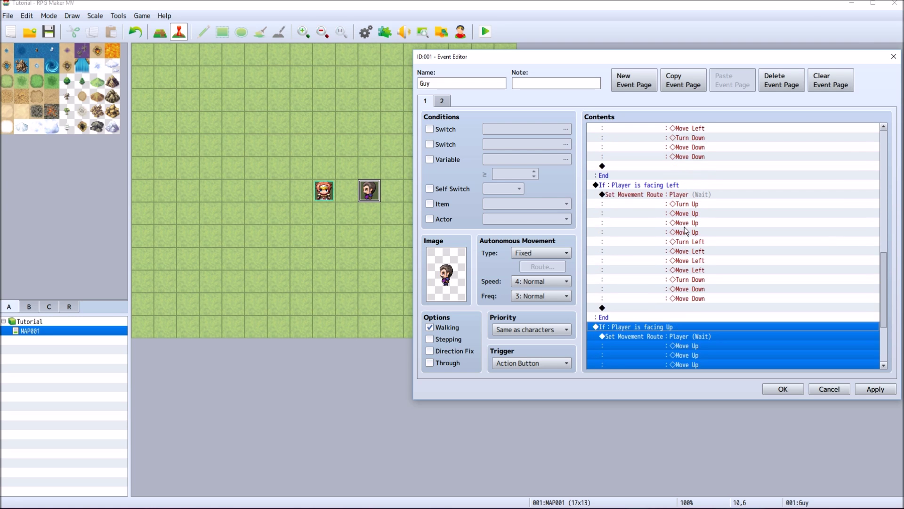
{"action": "scroll", "coordinate": [685, 205], "scroll_direction": "up", "scroll_amount": 2}
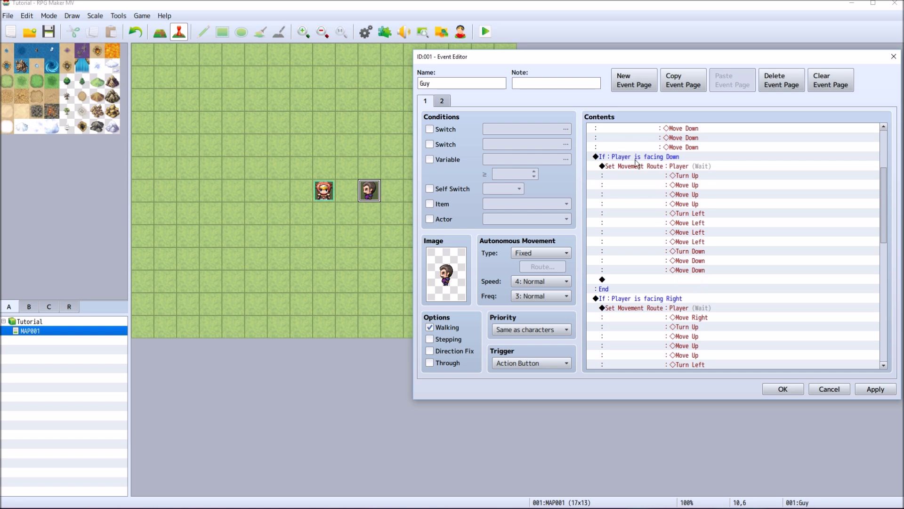
{"action": "scroll", "coordinate": [638, 164], "scroll_direction": "up", "scroll_amount": 4}
{"action": "scroll", "coordinate": [659, 235], "scroll_direction": "down", "scroll_amount": 5}
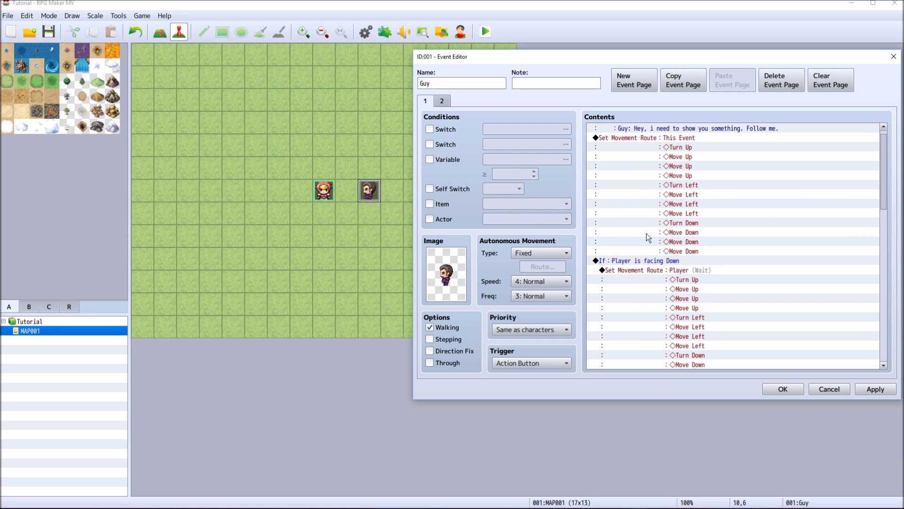
{"action": "scroll", "coordinate": [681, 265], "scroll_direction": "down", "scroll_amount": 4}
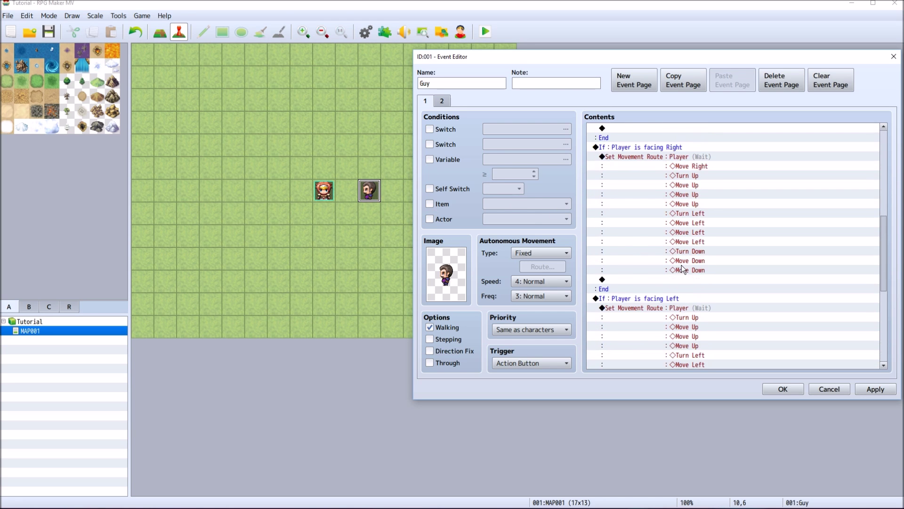
{"action": "left_click", "coordinate": [682, 265]}
{"action": "scroll", "coordinate": [677, 272], "scroll_direction": "down", "scroll_amount": 3}
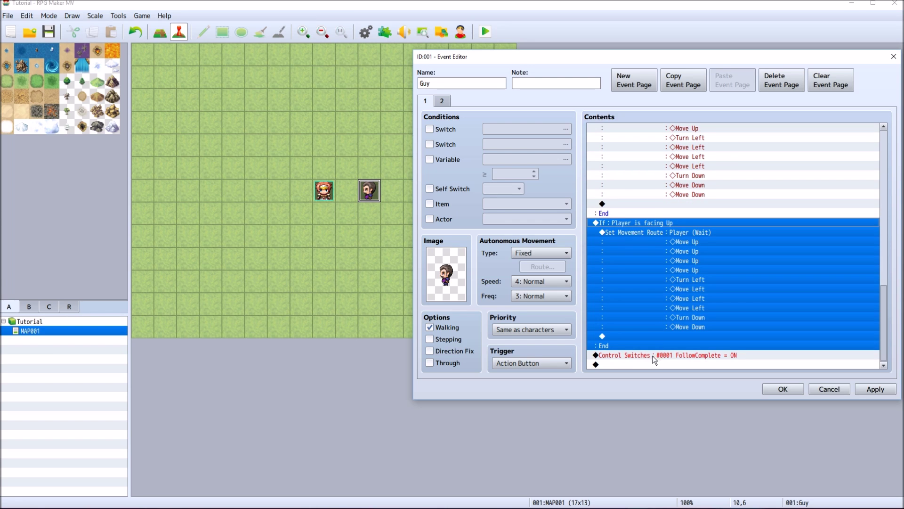
{"action": "left_click", "coordinate": [652, 356]}
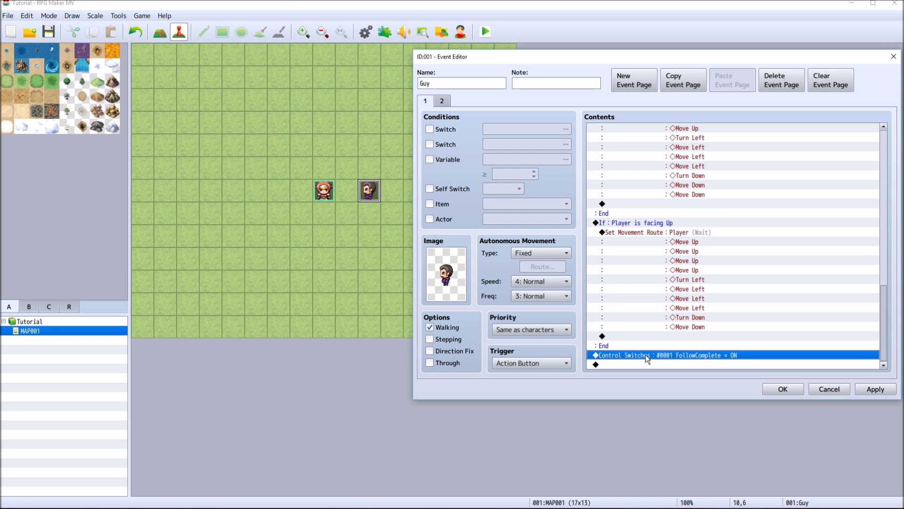
{"action": "right_click", "coordinate": [645, 355]}
{"action": "left_click", "coordinate": [668, 372]}
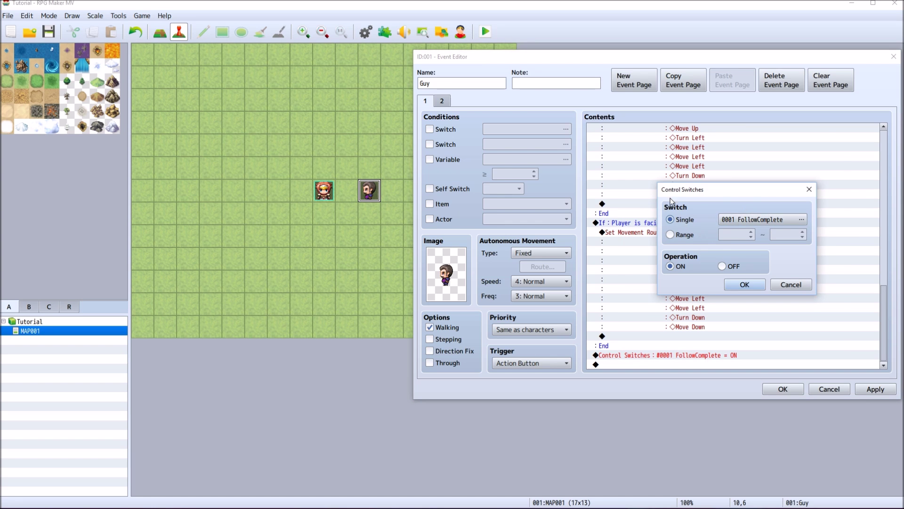
{"action": "left_click", "coordinate": [760, 217]}
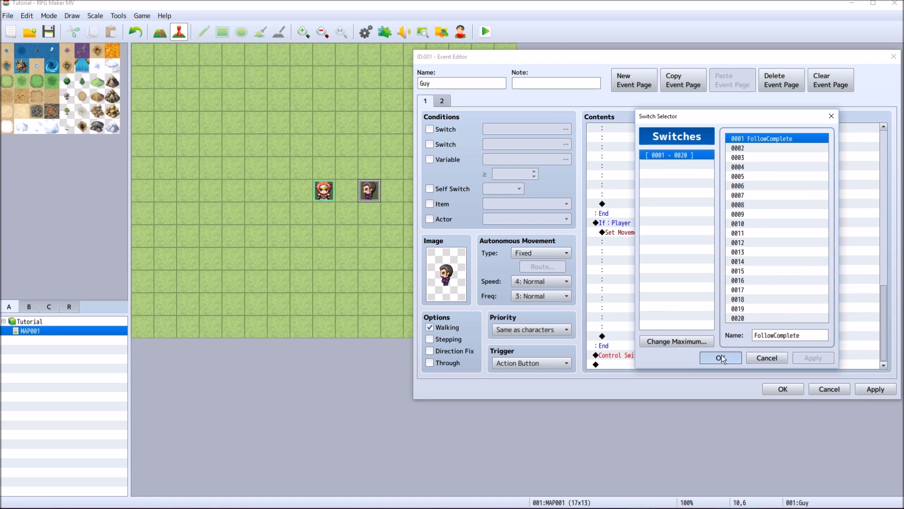
{"action": "left_click", "coordinate": [721, 358]}
{"action": "left_click", "coordinate": [745, 284]}
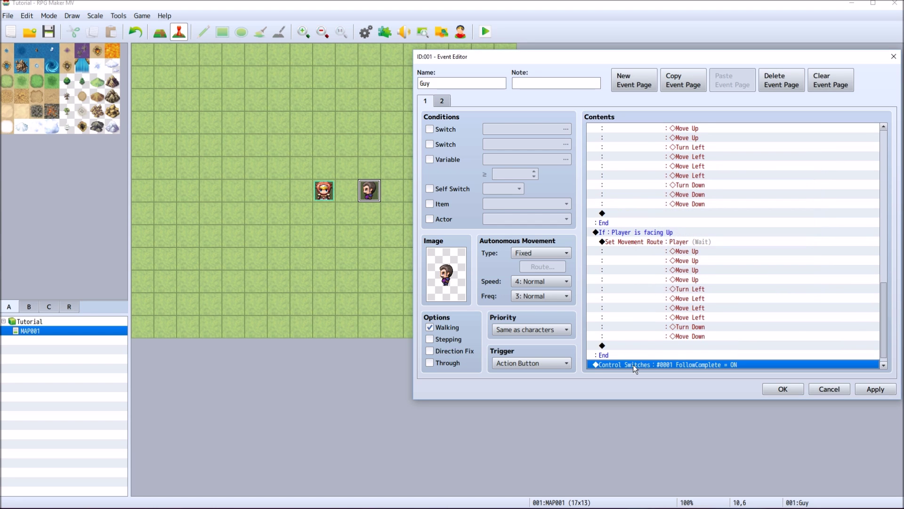
{"action": "left_click", "coordinate": [443, 101]}
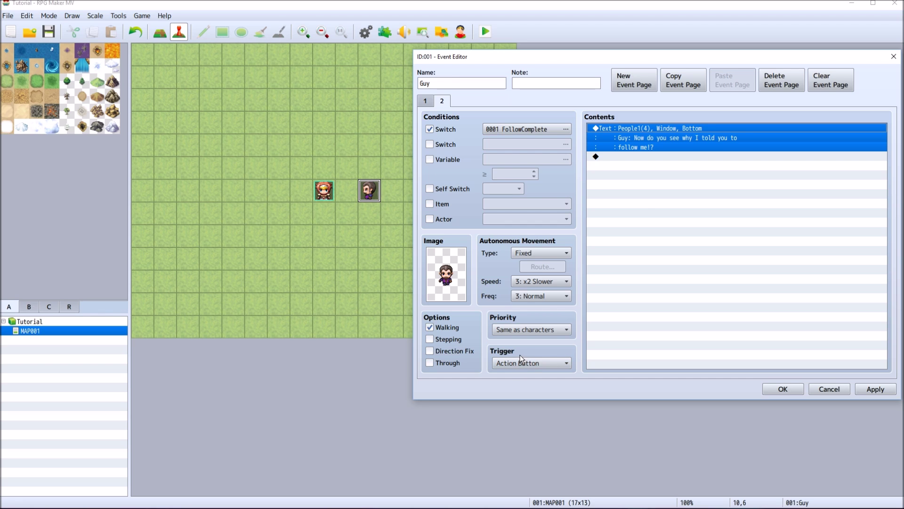
Step: Inspect page 2's follow-up message command and the empty line below it
{"action": "right_click", "coordinate": [630, 136]}
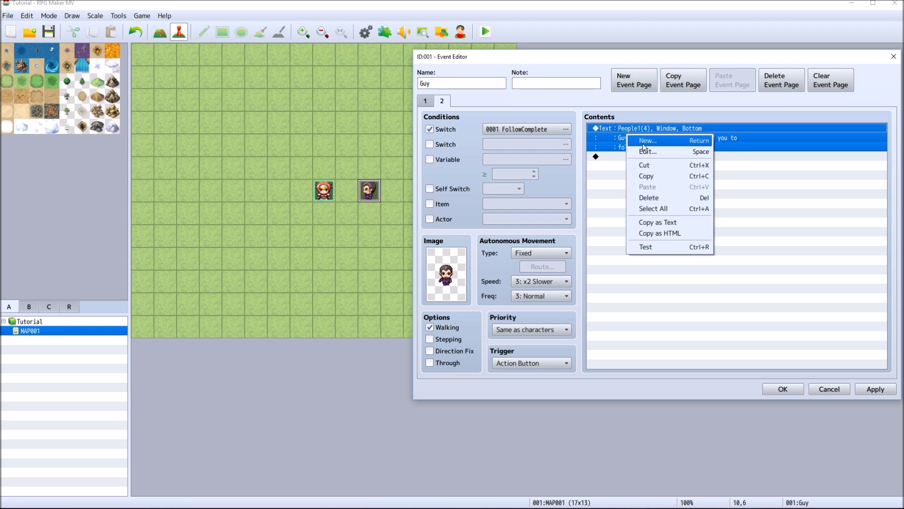
{"action": "left_click", "coordinate": [613, 209]}
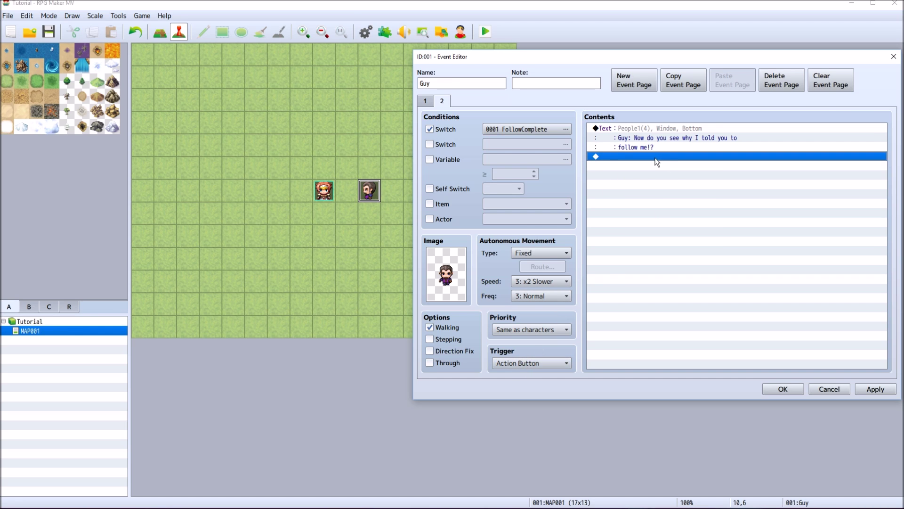
{"action": "left_click", "coordinate": [643, 129]}
{"action": "left_click", "coordinate": [670, 169]}
{"action": "left_click", "coordinate": [678, 130]}
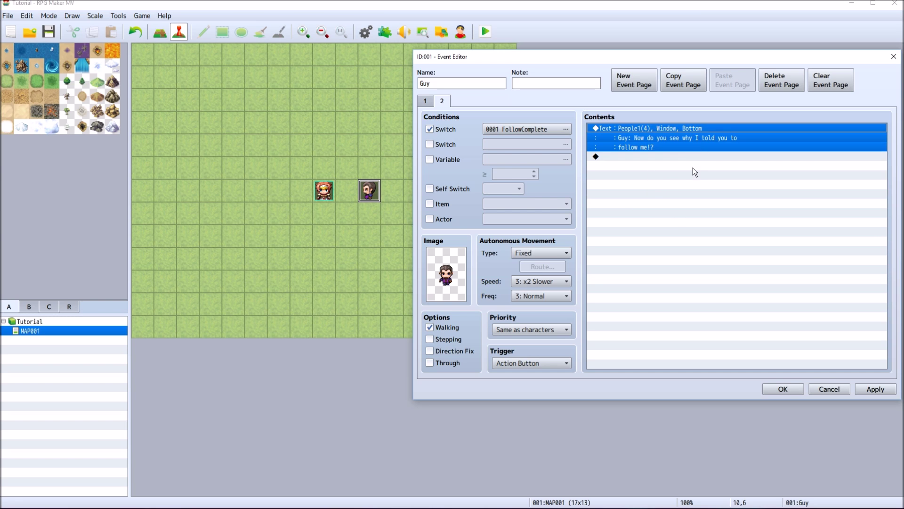
{"action": "left_click", "coordinate": [655, 175]}
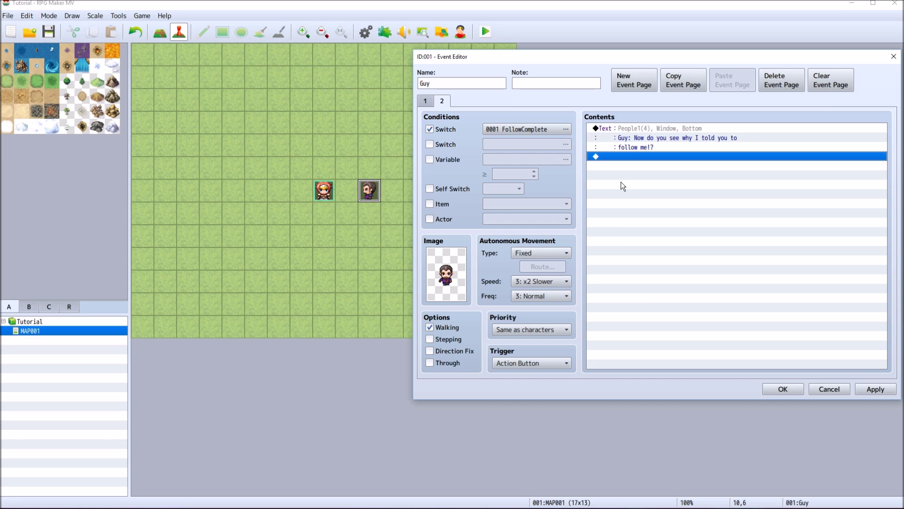
{"action": "left_click", "coordinate": [628, 140]}
{"action": "left_click", "coordinate": [621, 233]}
Step: Scroll page 1's message, route, four facing branches and FollowComplete ON command
{"action": "left_click", "coordinate": [425, 101]}
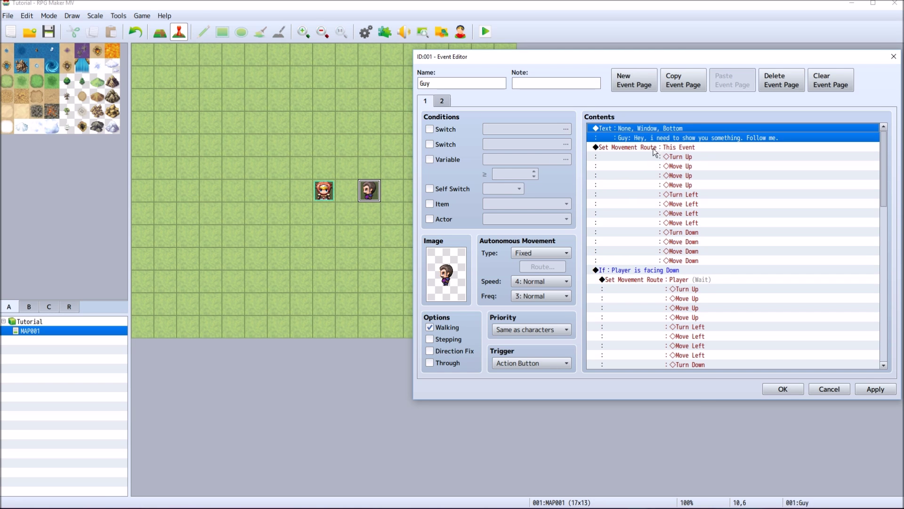
{"action": "scroll", "coordinate": [683, 249], "scroll_direction": "down", "scroll_amount": 9}
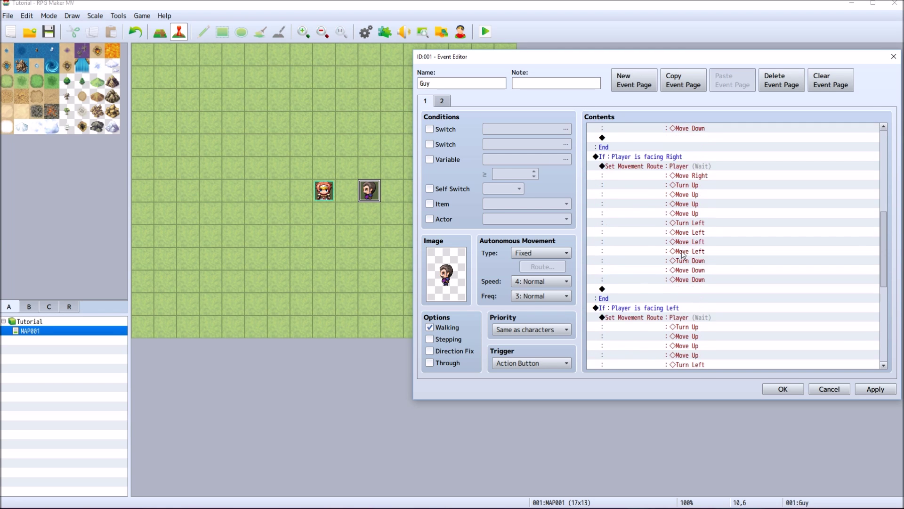
{"action": "scroll", "coordinate": [682, 254], "scroll_direction": "down", "scroll_amount": 8}
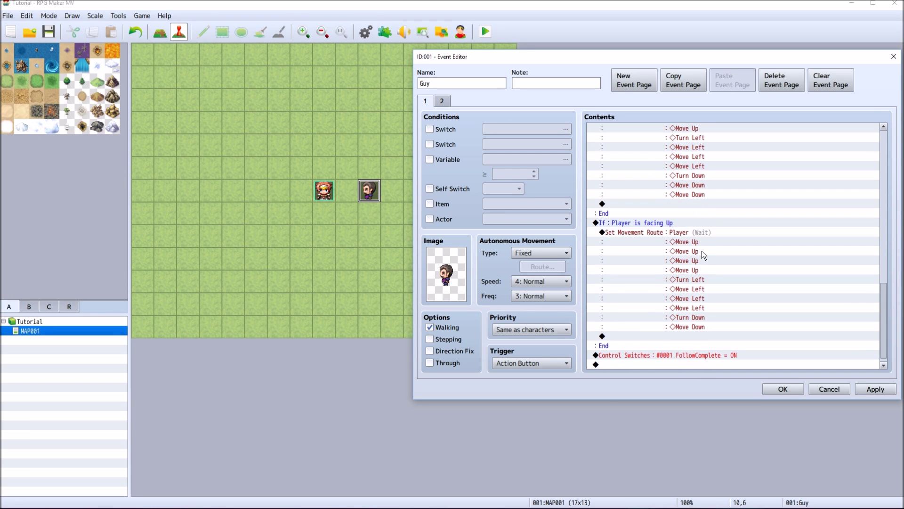
{"action": "scroll", "coordinate": [701, 250], "scroll_direction": "up", "scroll_amount": 9}
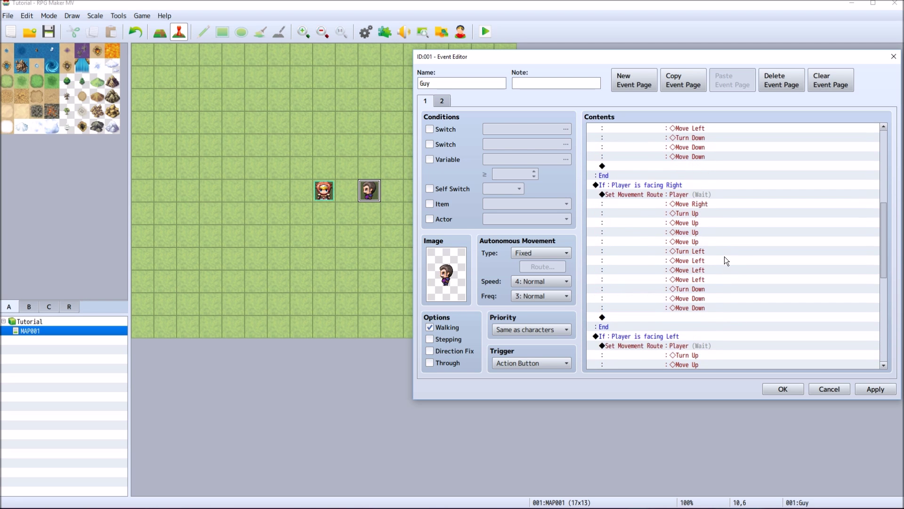
{"action": "scroll", "coordinate": [724, 257], "scroll_direction": "up", "scroll_amount": 5}
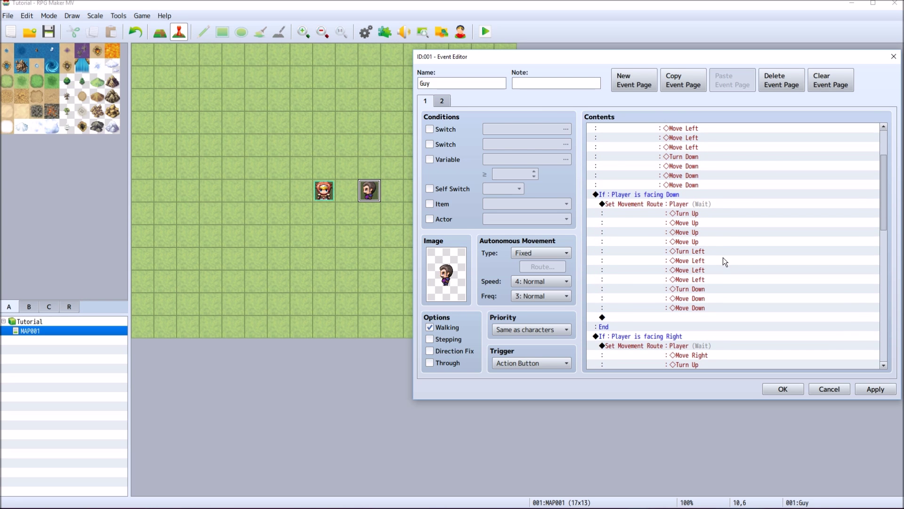
{"action": "scroll", "coordinate": [722, 257], "scroll_direction": "up", "scroll_amount": 3}
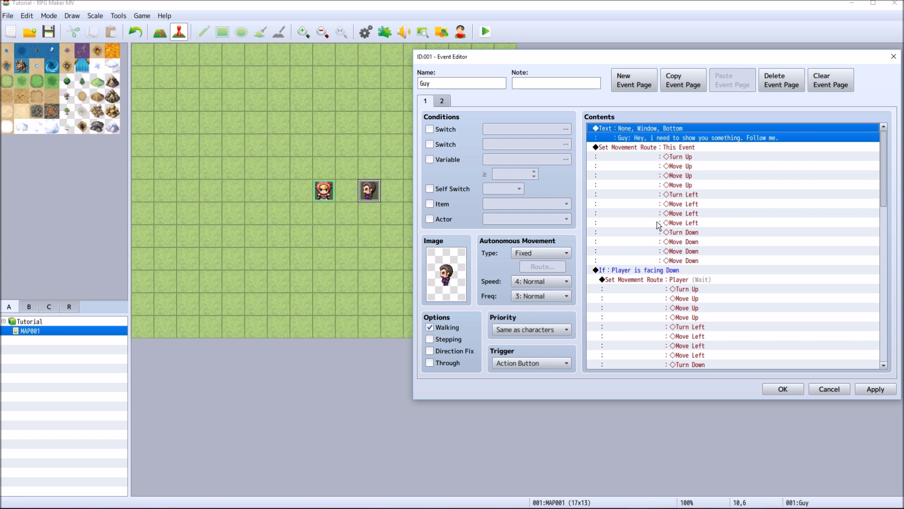
{"action": "scroll", "coordinate": [732, 226], "scroll_direction": "down", "scroll_amount": 4}
{"action": "left_click_drag", "start_coordinate": [880, 208], "coordinate": [861, 135]}
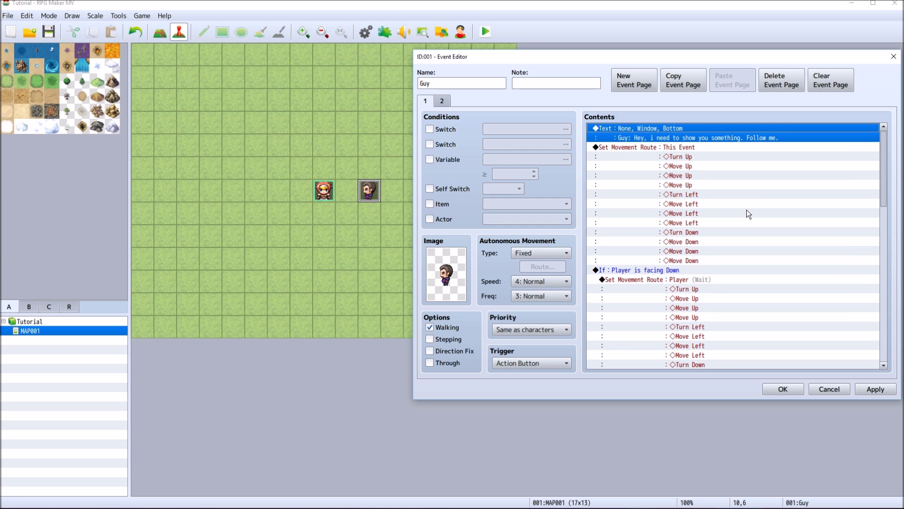